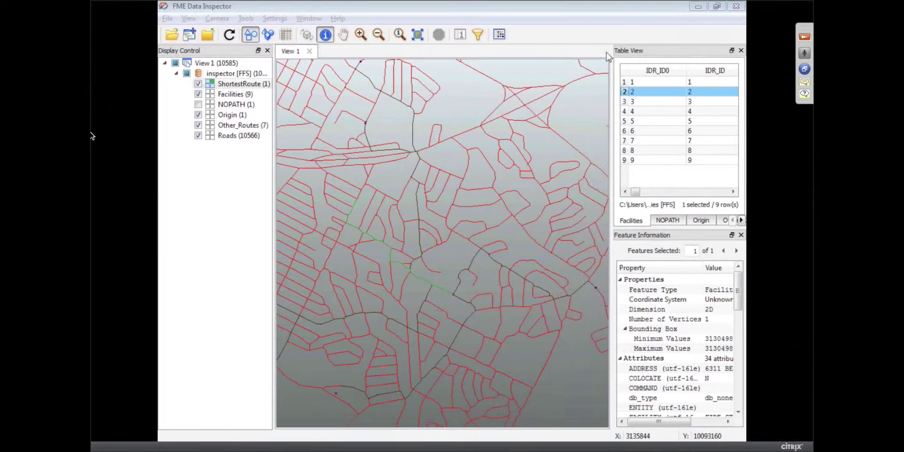
Float the Facilities table over the map, enlarge it, and narrow IDR_ID to reveal STATUS.
{"action": "left_click", "coordinate": [675, 56]}
{"action": "left_click_drag", "start_coordinate": [676, 57], "coordinate": [436, 104]}
{"action": "left_click_drag", "start_coordinate": [514, 280], "coordinate": [735, 348]}
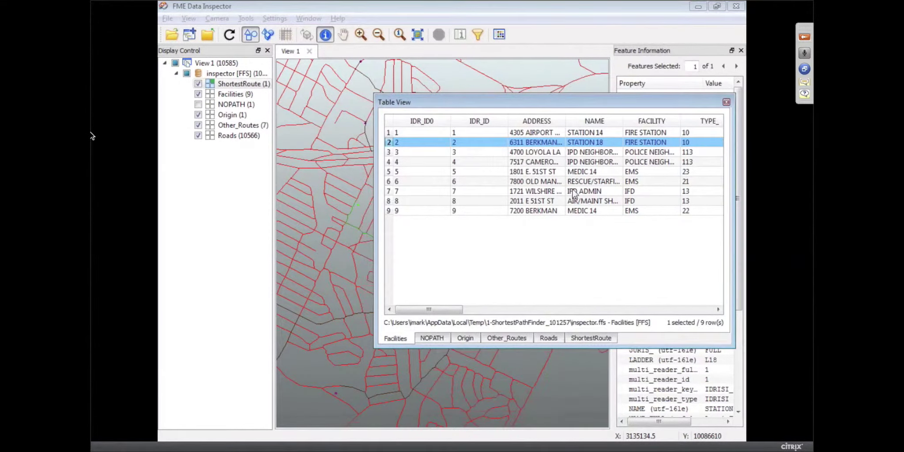
{"action": "left_click_drag", "start_coordinate": [573, 103], "coordinate": [485, 130]}
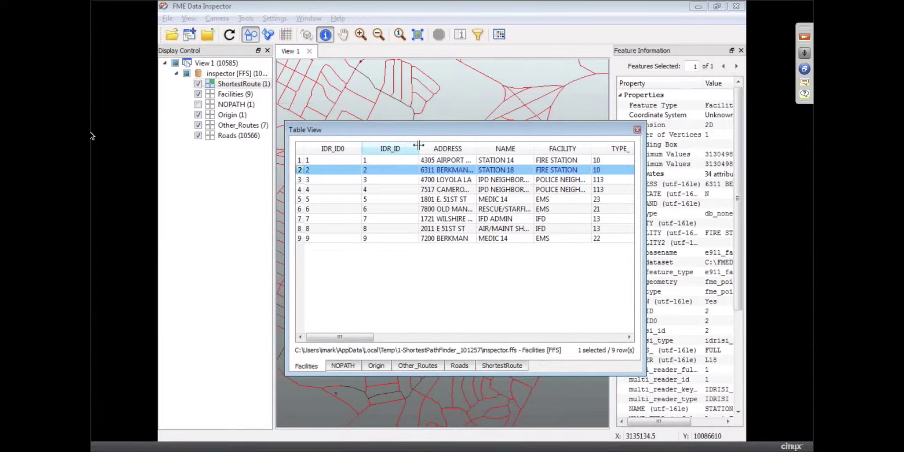
{"action": "left_click_drag", "start_coordinate": [418, 145], "coordinate": [413, 146]}
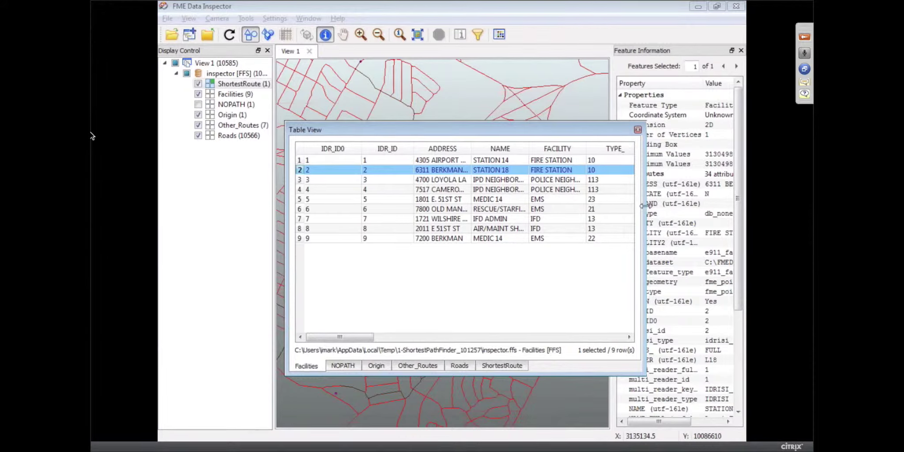
{"action": "left_click_drag", "start_coordinate": [646, 205], "coordinate": [723, 207]}
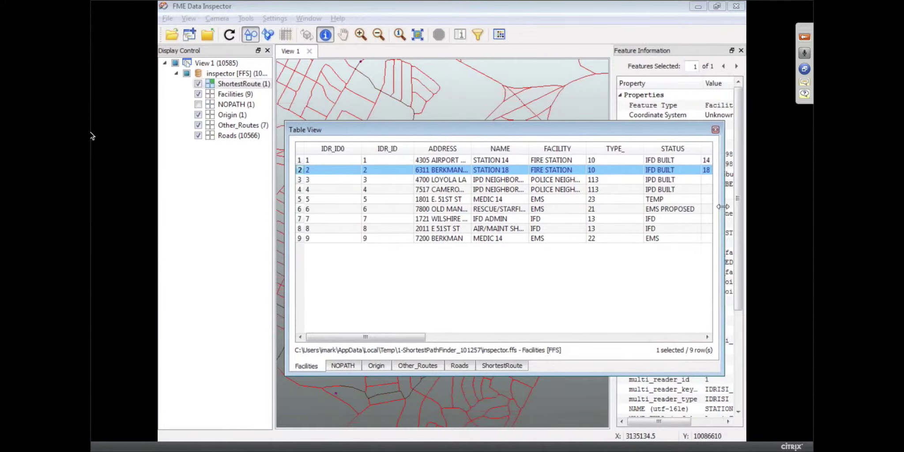
Select facility 6 to show its details, then move and narrow the table to uncover the layer list.
{"action": "left_click", "coordinate": [429, 171]}
{"action": "left_click_drag", "start_coordinate": [449, 131], "coordinate": [448, 135]}
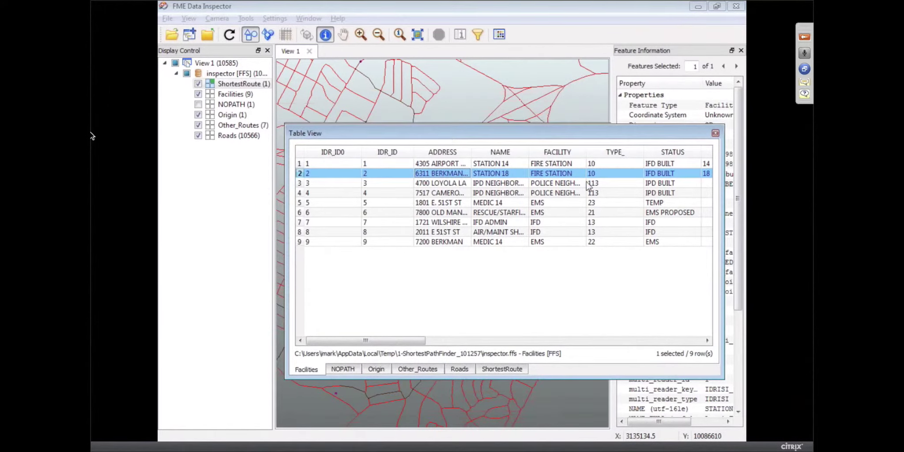
{"action": "left_click", "coordinate": [571, 182]}
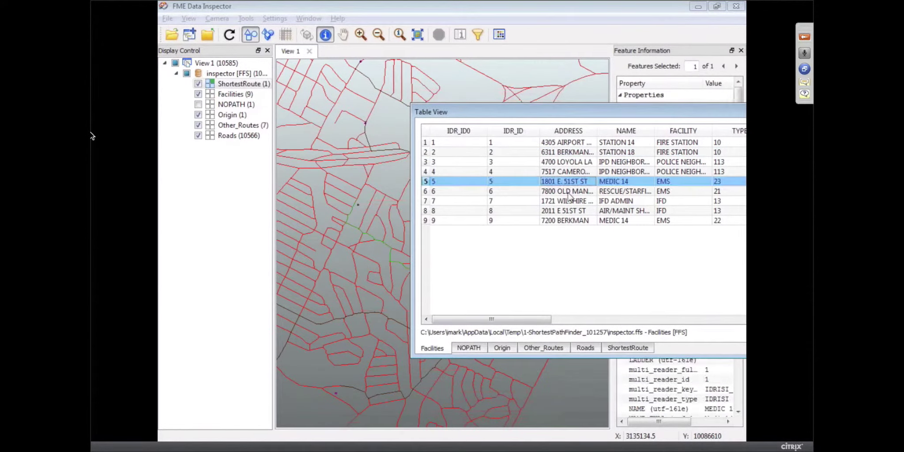
{"action": "left_click", "coordinate": [571, 190]}
{"action": "left_click_drag", "start_coordinate": [566, 118], "coordinate": [347, 108]}
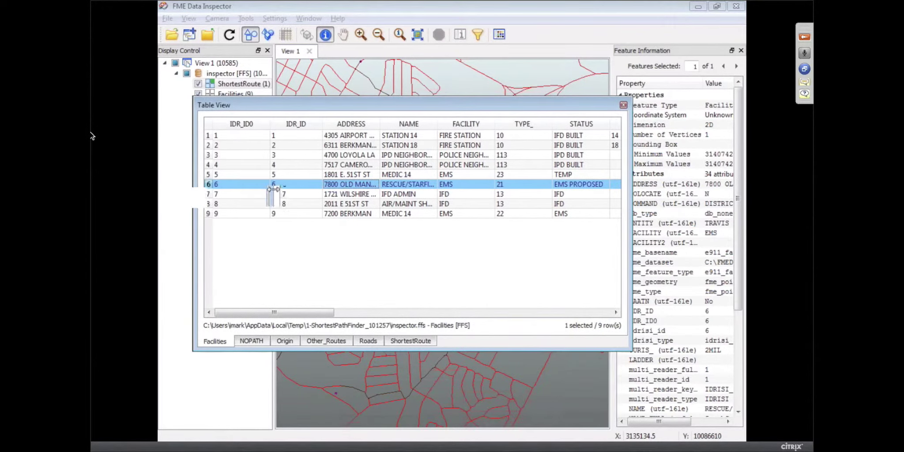
{"action": "left_click_drag", "start_coordinate": [196, 191], "coordinate": [313, 188]}
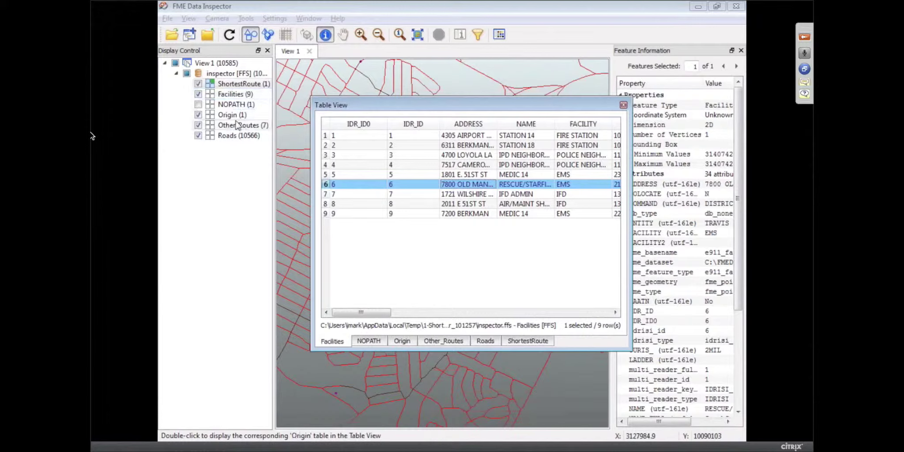
Browse the NOPATH, Roads (scrolling its rows), ShortestRoute and Other_Routes tables in turn.
{"action": "left_click", "coordinate": [373, 343]}
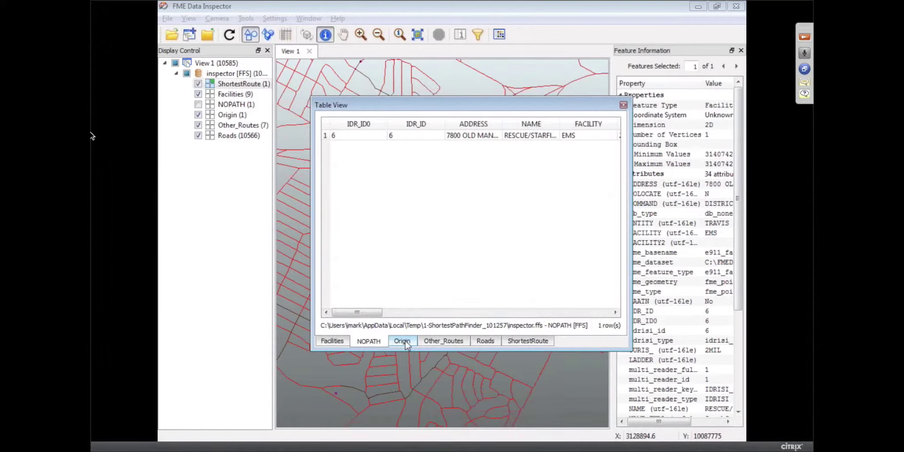
{"action": "left_click", "coordinate": [485, 342]}
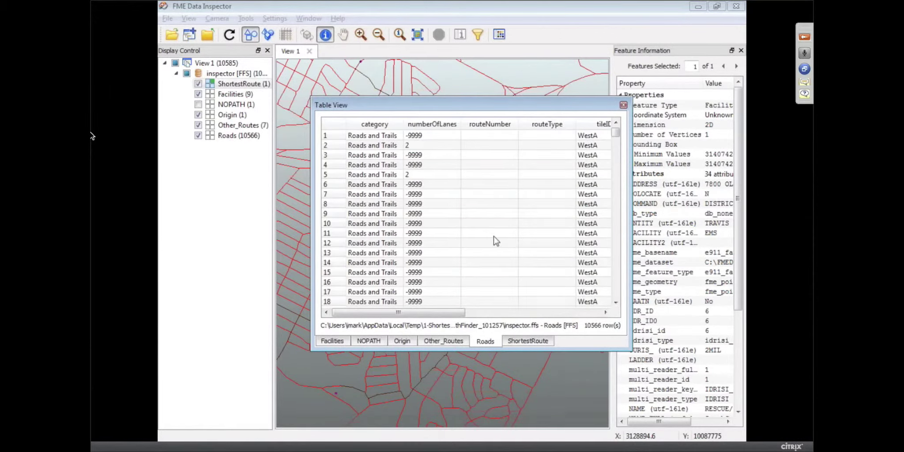
{"action": "scroll", "coordinate": [496, 241], "scroll_direction": "down", "scroll_amount": 14}
{"action": "scroll", "coordinate": [497, 241], "scroll_direction": "down", "scroll_amount": 20}
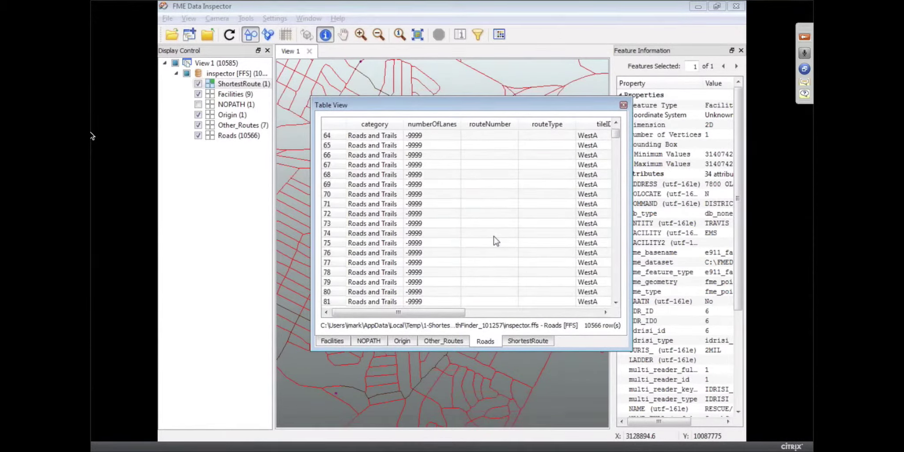
{"action": "left_click", "coordinate": [521, 344]}
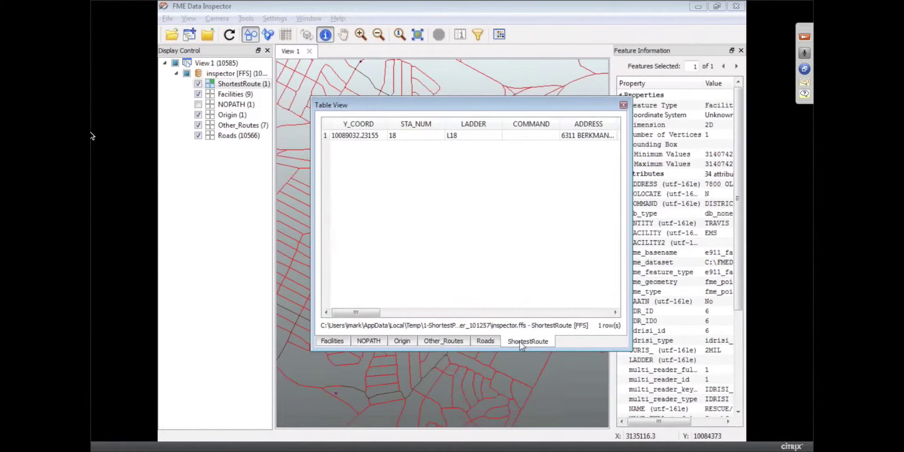
{"action": "left_click", "coordinate": [445, 342]}
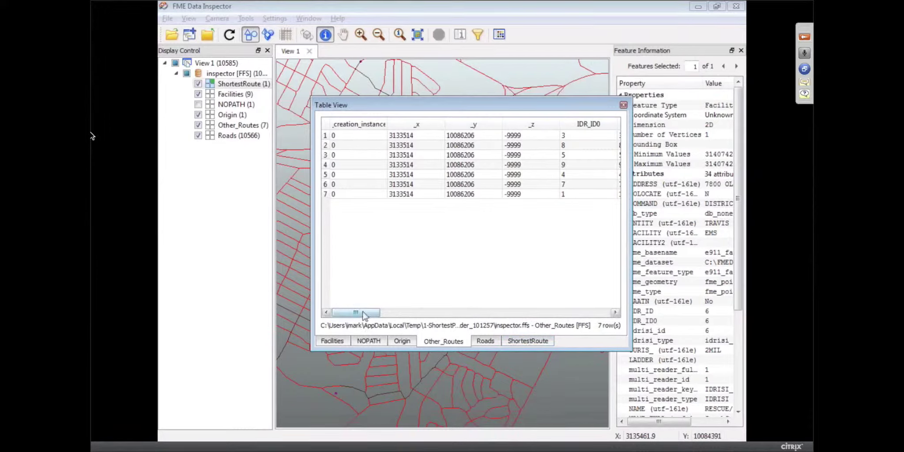
{"action": "left_click_drag", "start_coordinate": [359, 312], "coordinate": [413, 316]}
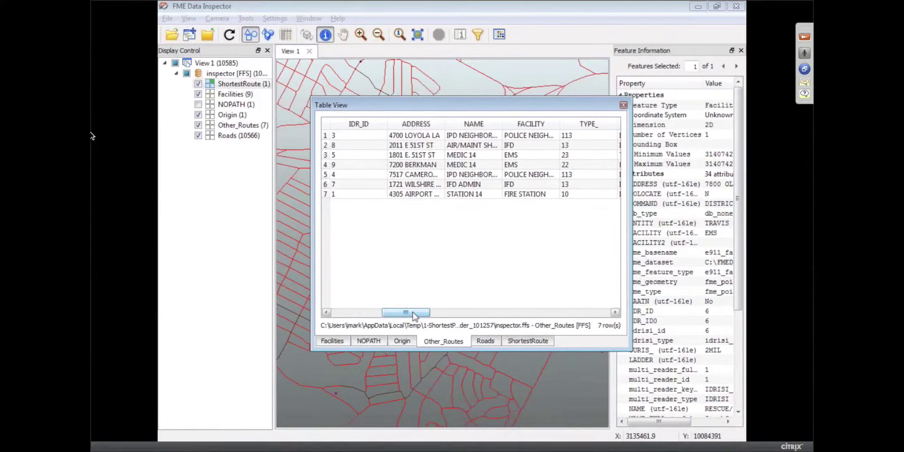
Redock the Other_Routes table beside the main view and lock the view back to the 2D road map.
{"action": "left_click", "coordinate": [286, 35]}
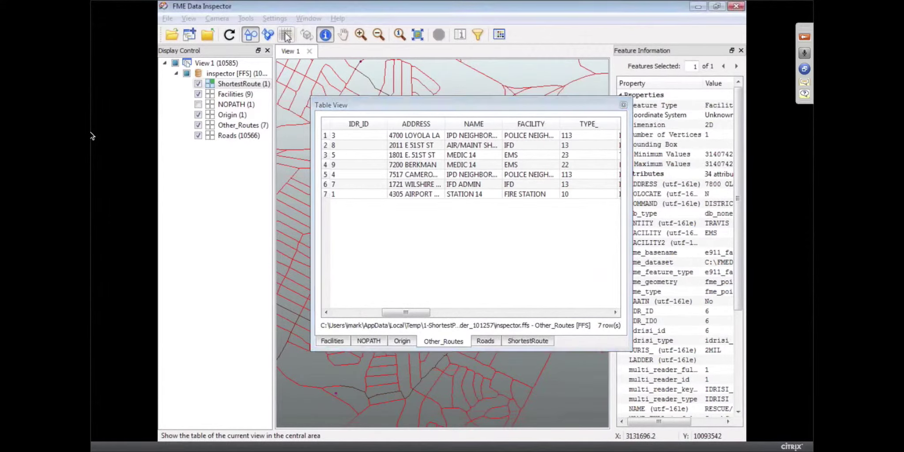
{"action": "left_click_drag", "start_coordinate": [420, 105], "coordinate": [657, 63]}
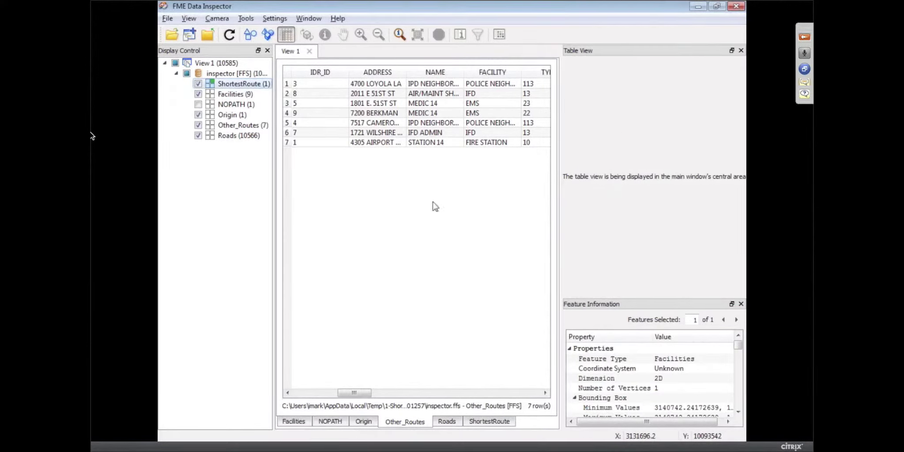
{"action": "left_click", "coordinate": [251, 35]}
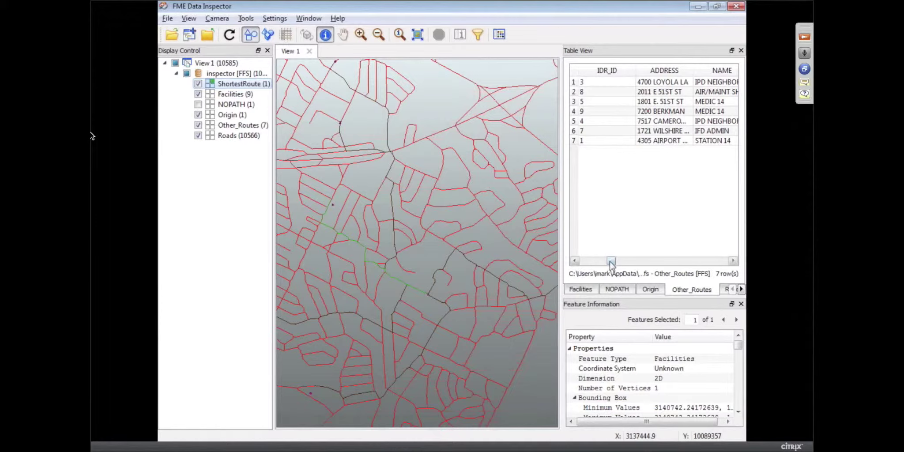
Raise the splitter above Feature Information so the selected feature's attributes show.
{"action": "left_click_drag", "start_coordinate": [611, 263], "coordinate": [582, 266]}
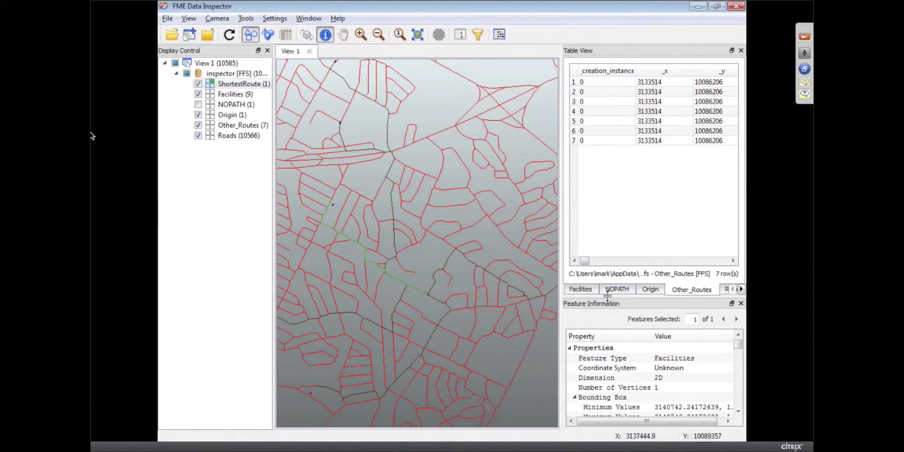
{"action": "left_click_drag", "start_coordinate": [607, 296], "coordinate": [603, 230]}
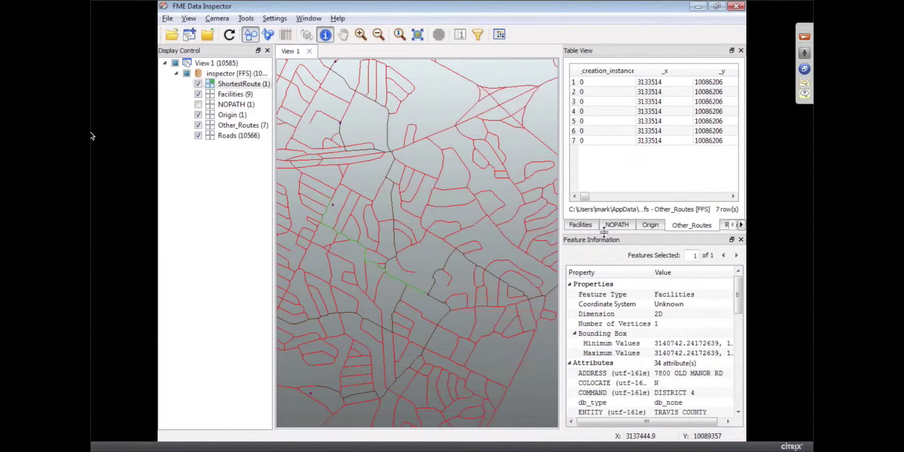
Apply a feature filter testing attribute class = 'class 1' to the map.
{"action": "left_click", "coordinate": [477, 37]}
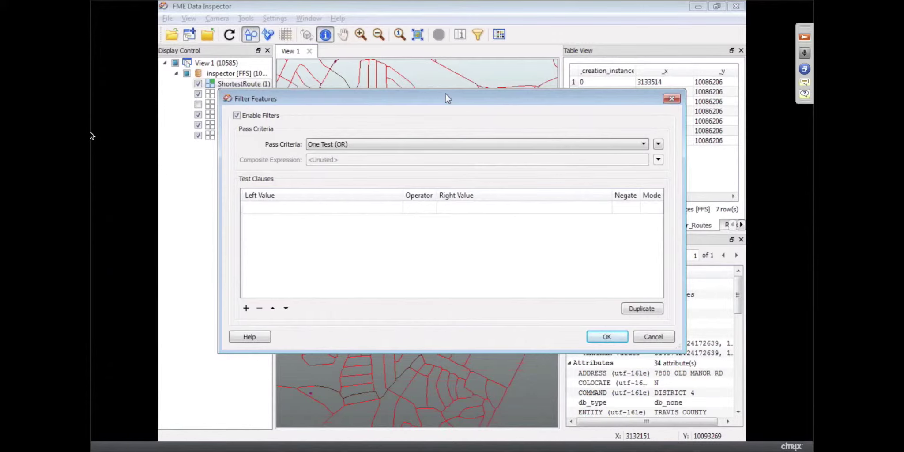
{"action": "left_click", "coordinate": [397, 210]}
{"action": "left_click", "coordinate": [397, 209]}
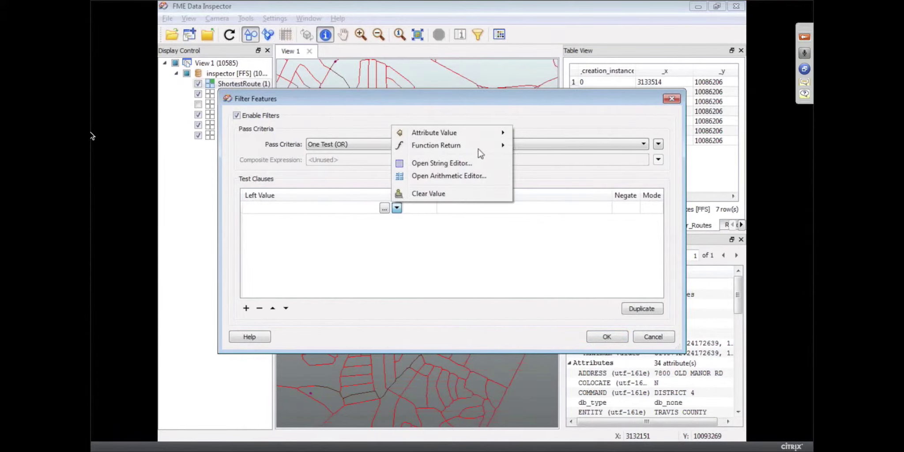
{"action": "mouse_move", "coordinate": [482, 134]}
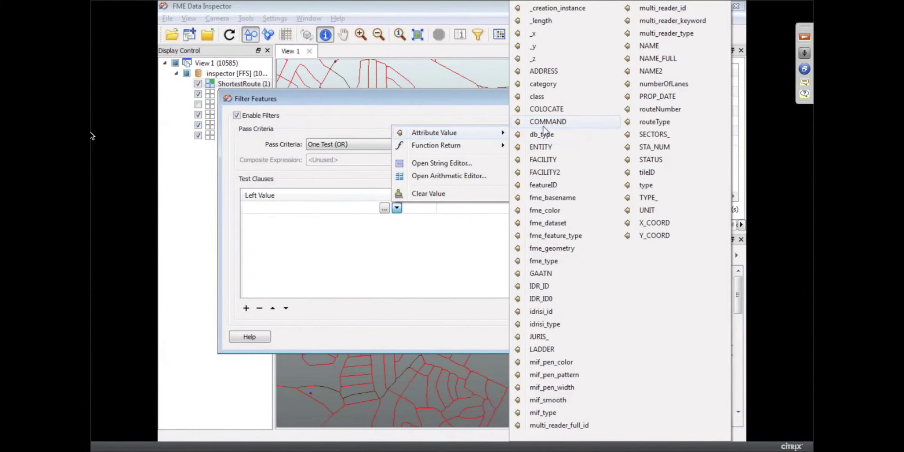
{"action": "left_click", "coordinate": [547, 97]}
{"action": "left_click", "coordinate": [449, 208]}
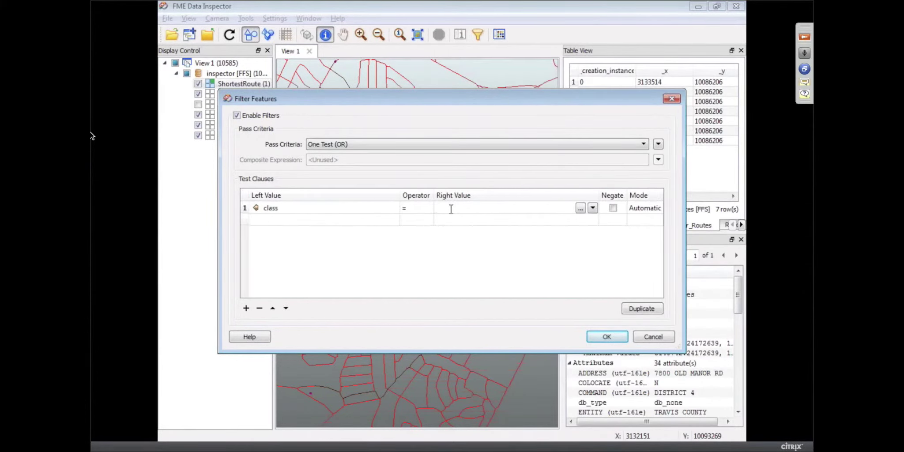
{"action": "type", "text": "class"}
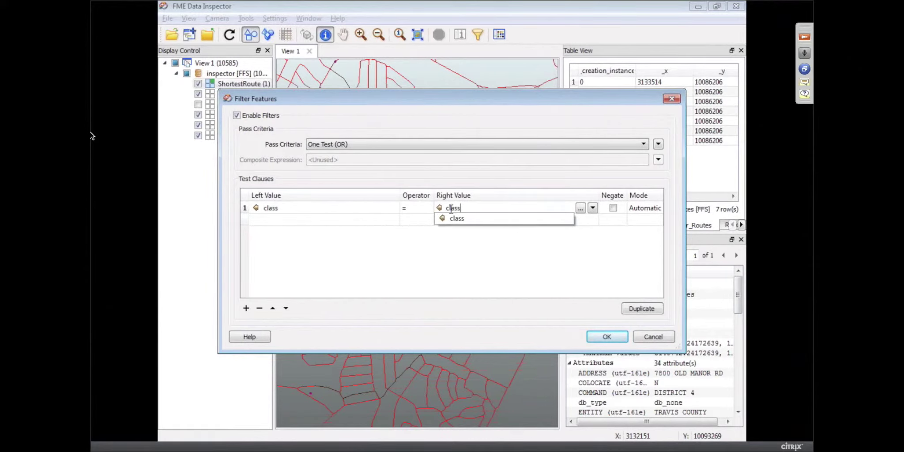
{"action": "type", "text": " 1"}
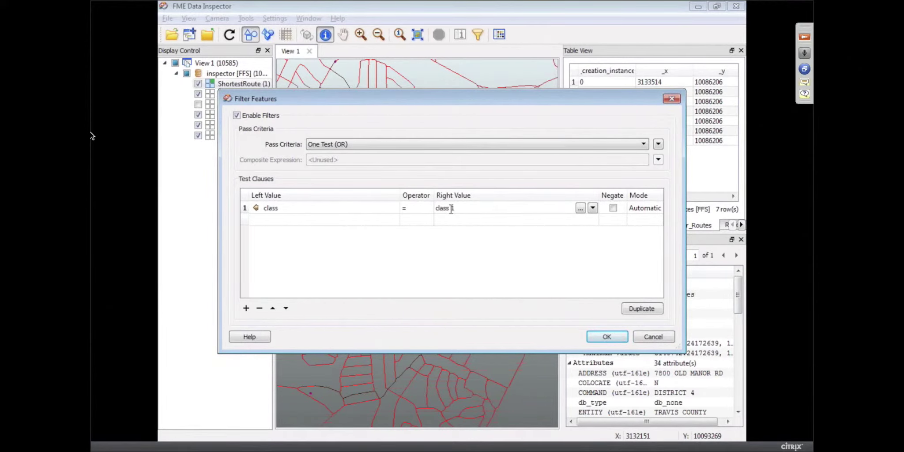
{"action": "left_click", "coordinate": [606, 337]}
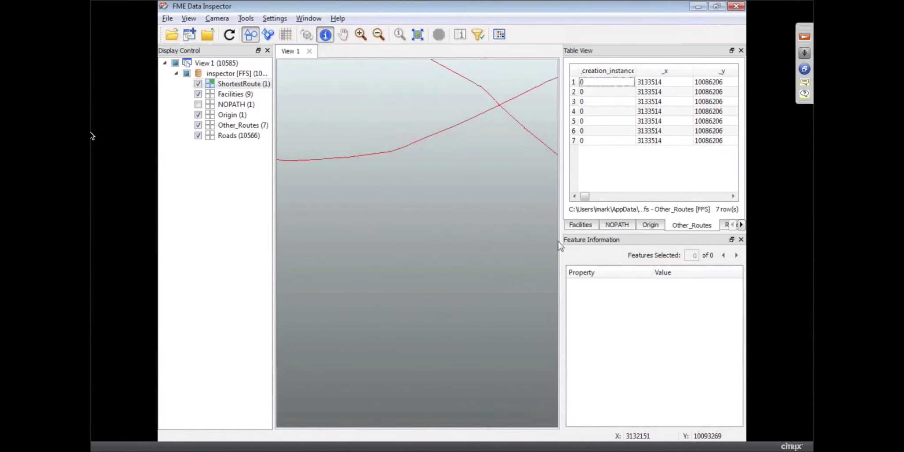
Zoom to full extent, negate the class 1 test and apply it, then reopen Filter Features.
{"action": "left_click", "coordinate": [418, 34]}
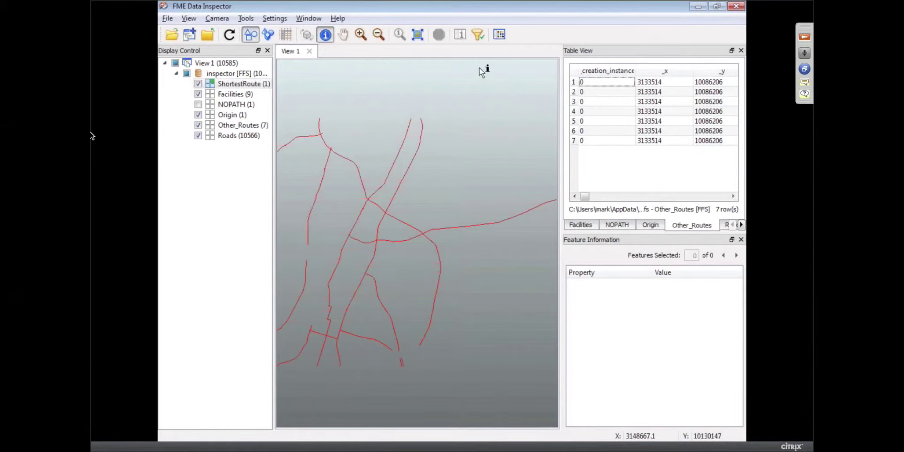
{"action": "left_click", "coordinate": [479, 38]}
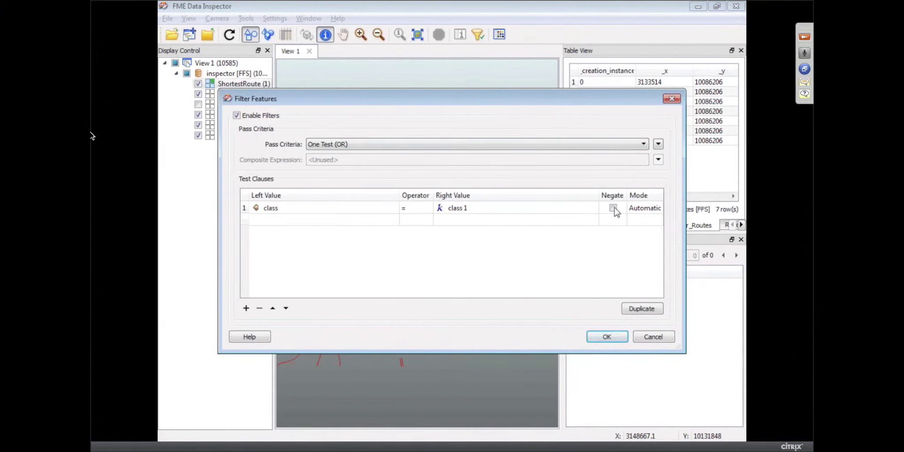
{"action": "left_click", "coordinate": [613, 207]}
{"action": "left_click", "coordinate": [606, 337]}
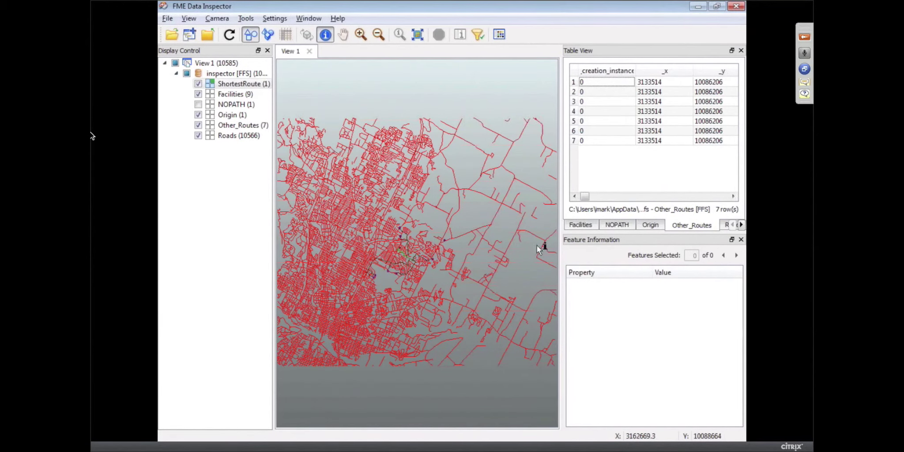
{"action": "left_click", "coordinate": [477, 37]}
Keep the = operator, untick Negate and reapply the class 1 filter.
{"action": "left_click", "coordinate": [423, 211]}
{"action": "left_click", "coordinate": [425, 212]}
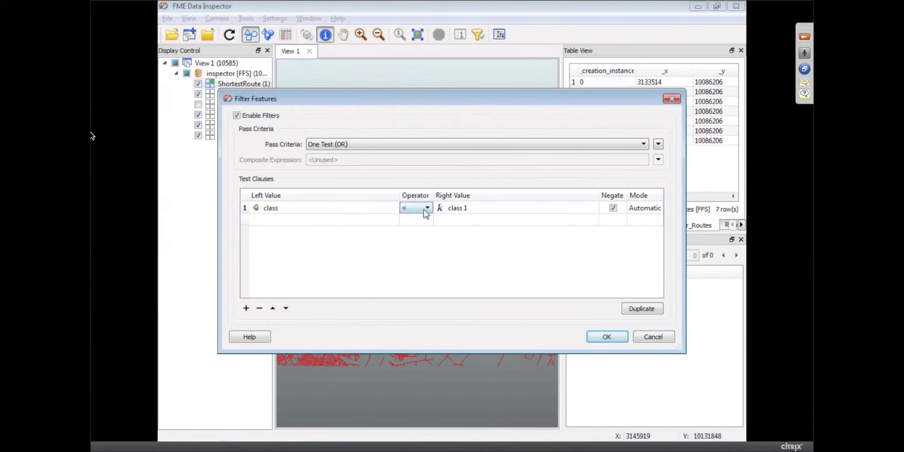
{"action": "left_click", "coordinate": [424, 210]}
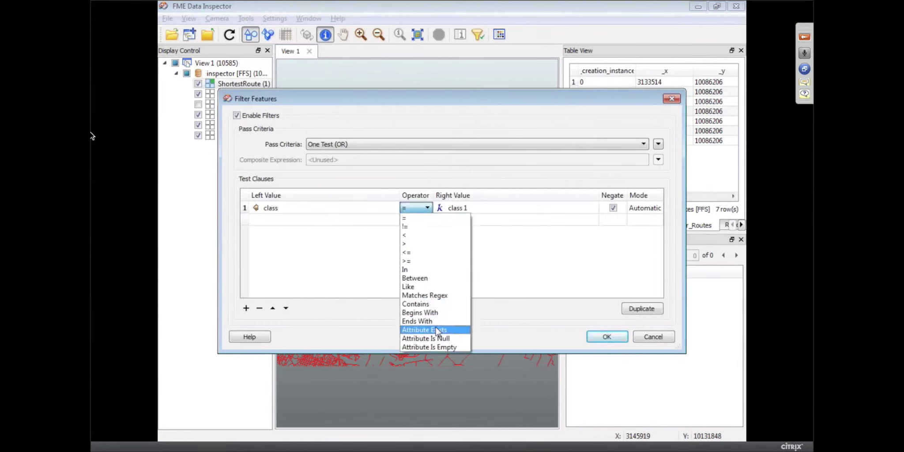
{"action": "left_click", "coordinate": [433, 179]}
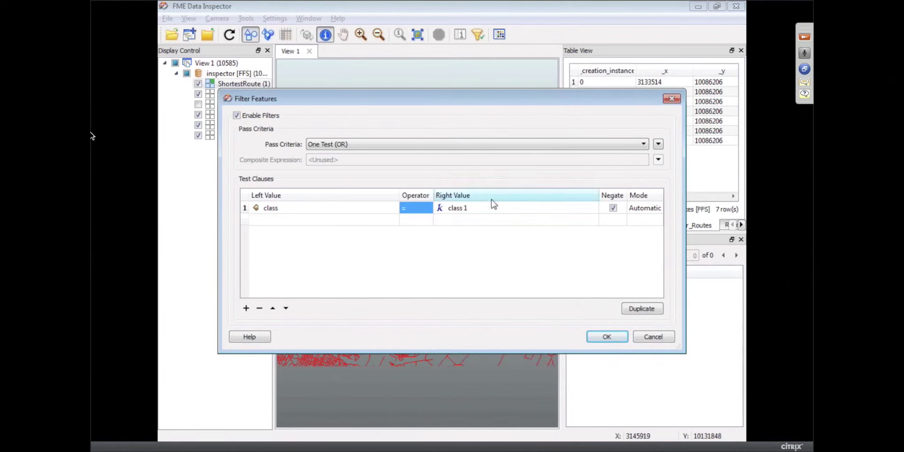
{"action": "left_click", "coordinate": [613, 208]}
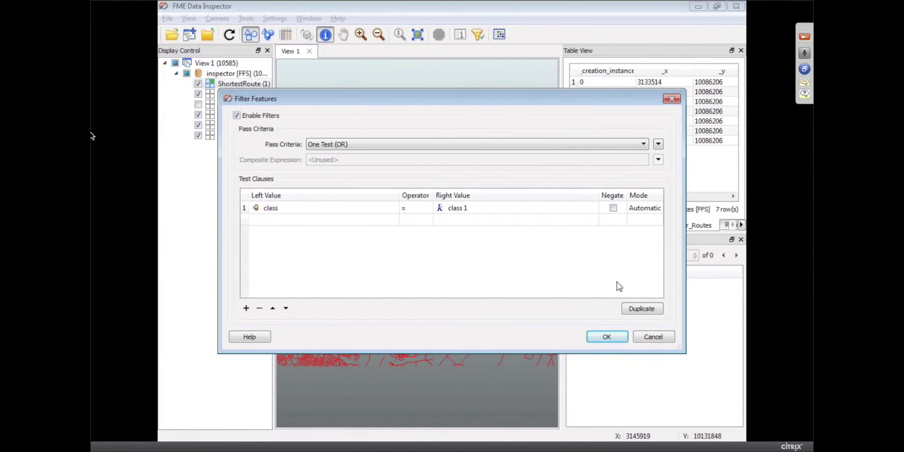
{"action": "left_click", "coordinate": [606, 336]}
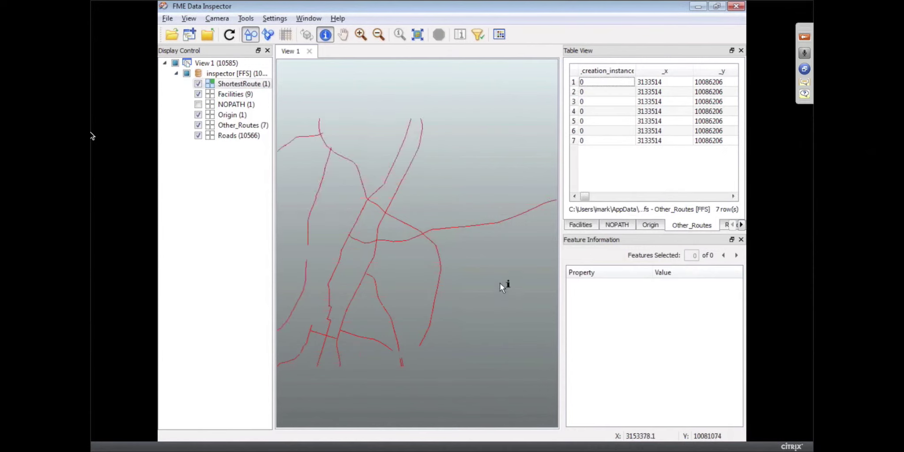